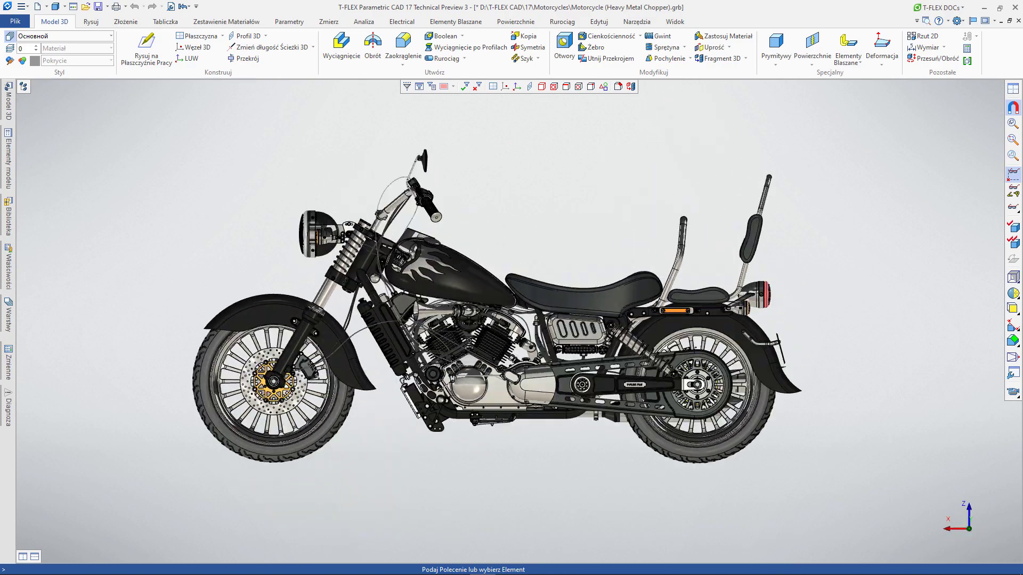
# - Try a front-view clip plane on the motorcycle, nudge it slightly higher, then cancel it
pyautogui.click(1012, 340)
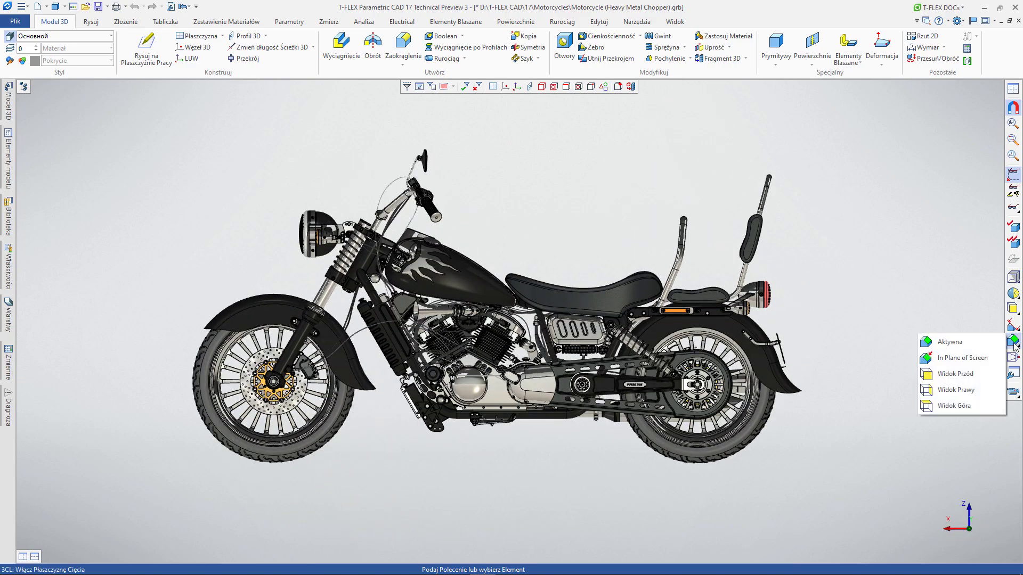
pyautogui.click(979, 374)
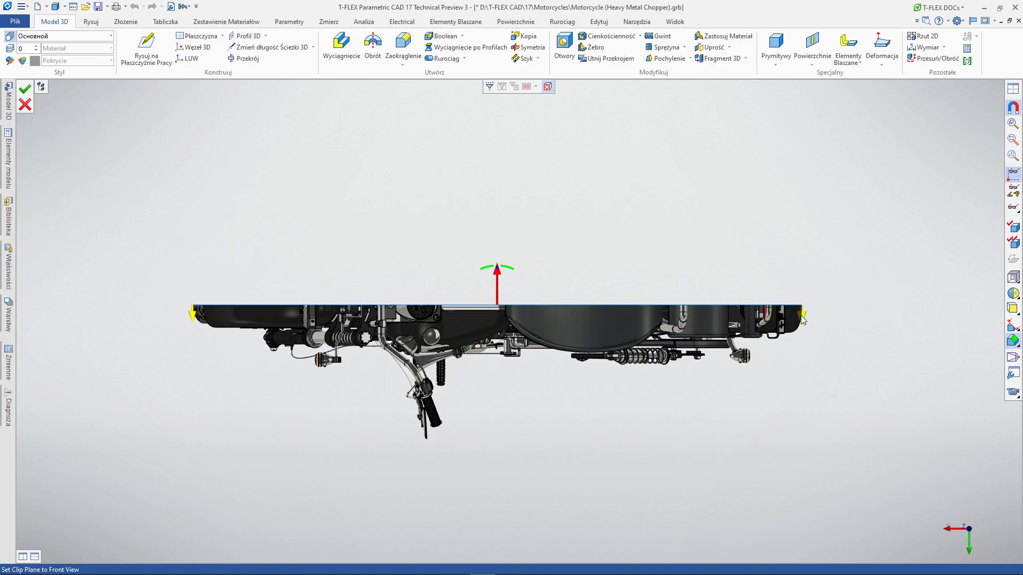
pyautogui.moveTo(497, 340); pyautogui.dragTo(474, 311)
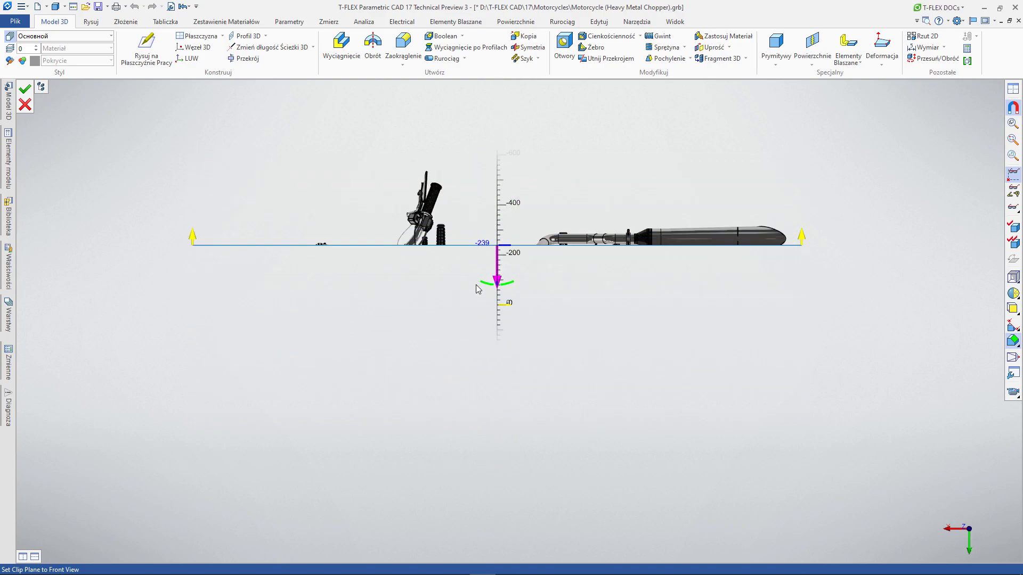
pyautogui.moveTo(474, 311); pyautogui.dragTo(474, 313)
pyautogui.press('Escape')
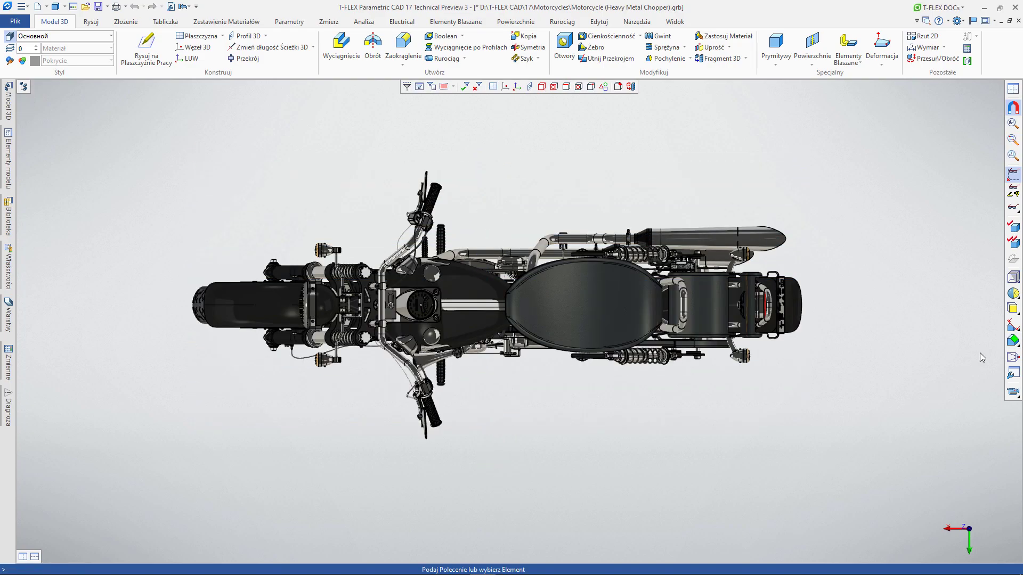
# - Cut the motorcycle with a right-view plane at the fuel tank, flip it both ways, and tilt it diagonally
pyautogui.click(1014, 341)
pyautogui.click(976, 392)
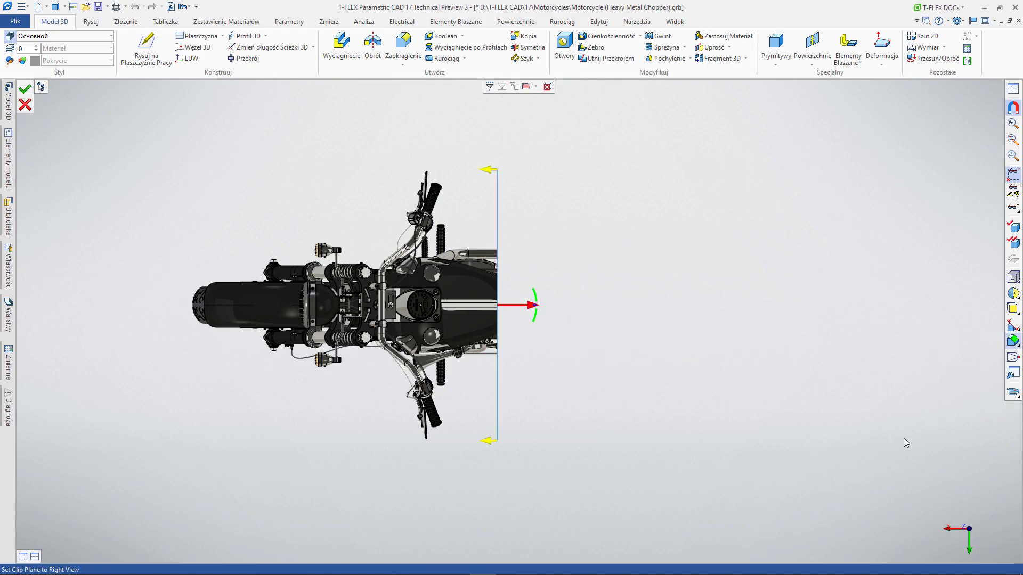
pyautogui.moveTo(529, 308); pyautogui.dragTo(660, 316)
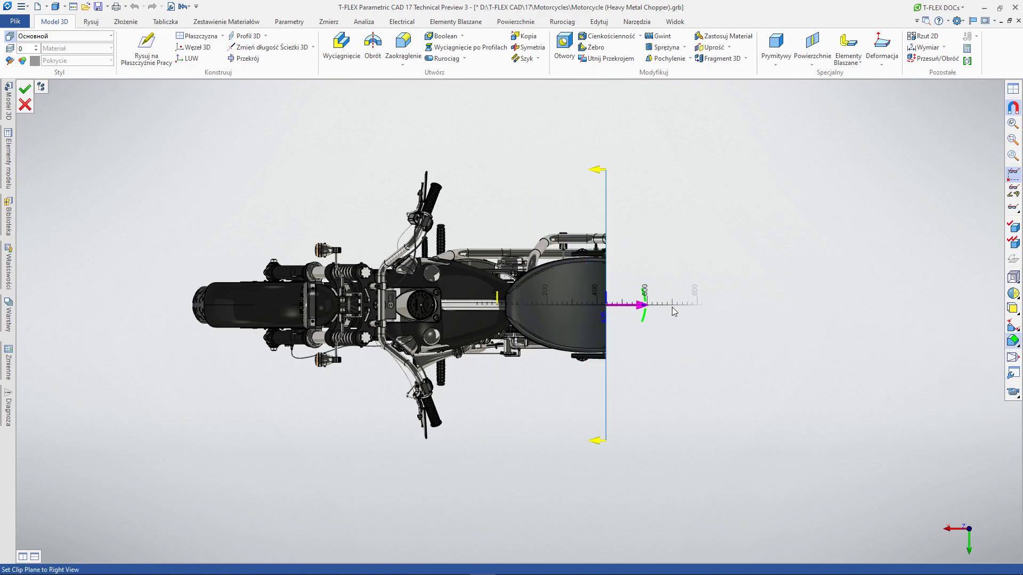
pyautogui.click(622, 170)
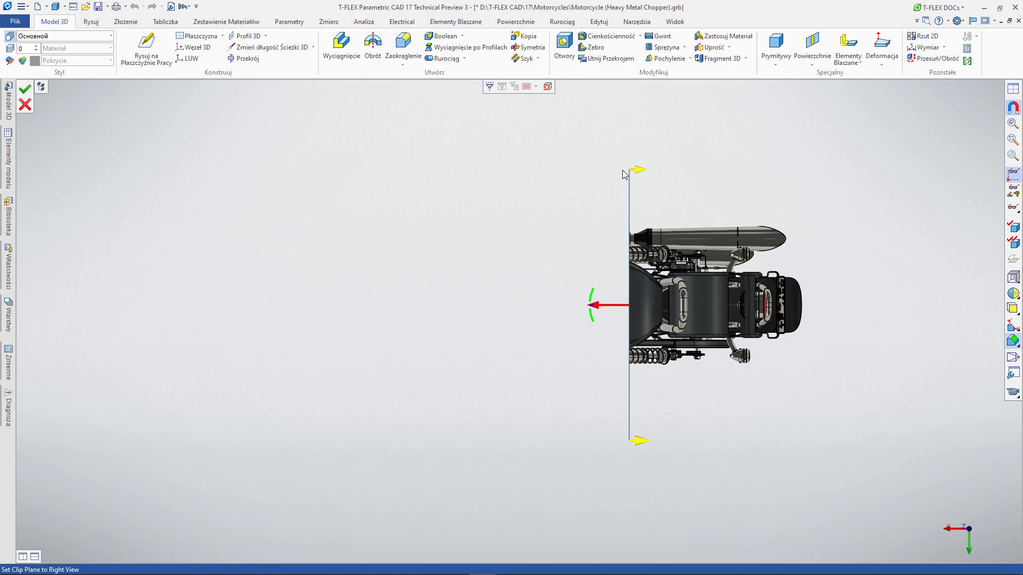
pyautogui.click(639, 173)
pyautogui.moveTo(668, 297)
pyautogui.mouseDown()
pyautogui.moveTo(599, 345)
pyautogui.moveTo(772, 320)
pyautogui.mouseUp()
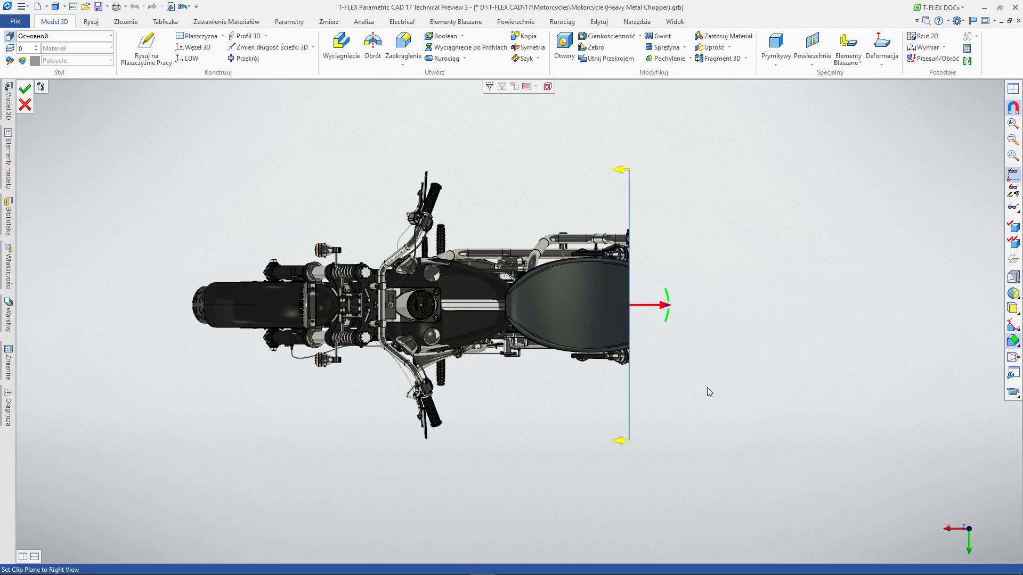
pyautogui.click(620, 442)
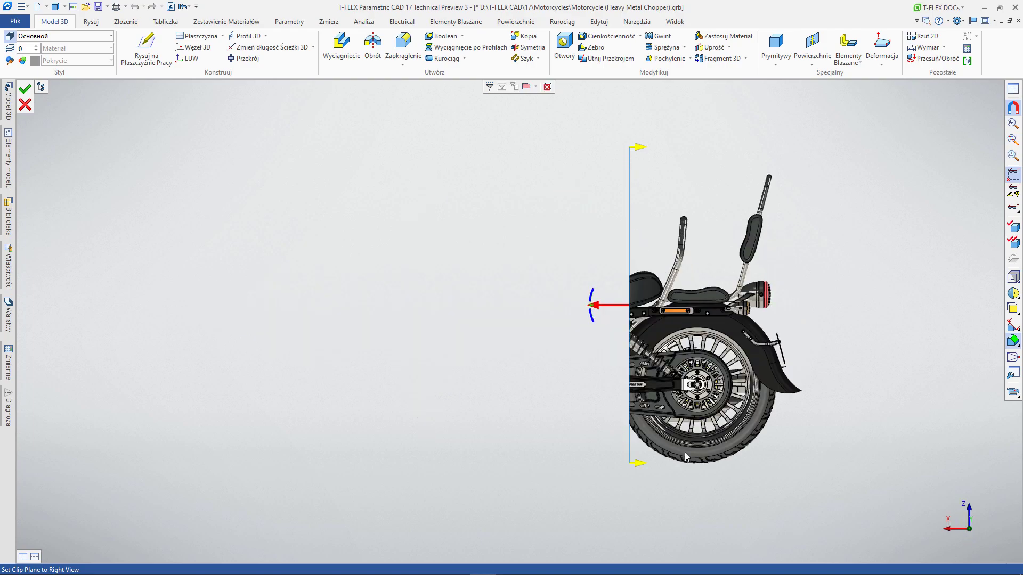
# - Finish the section, orbit the full motorcycle obliquely, and bring up the 1-000 Silnik engine
pyautogui.click(24, 92)
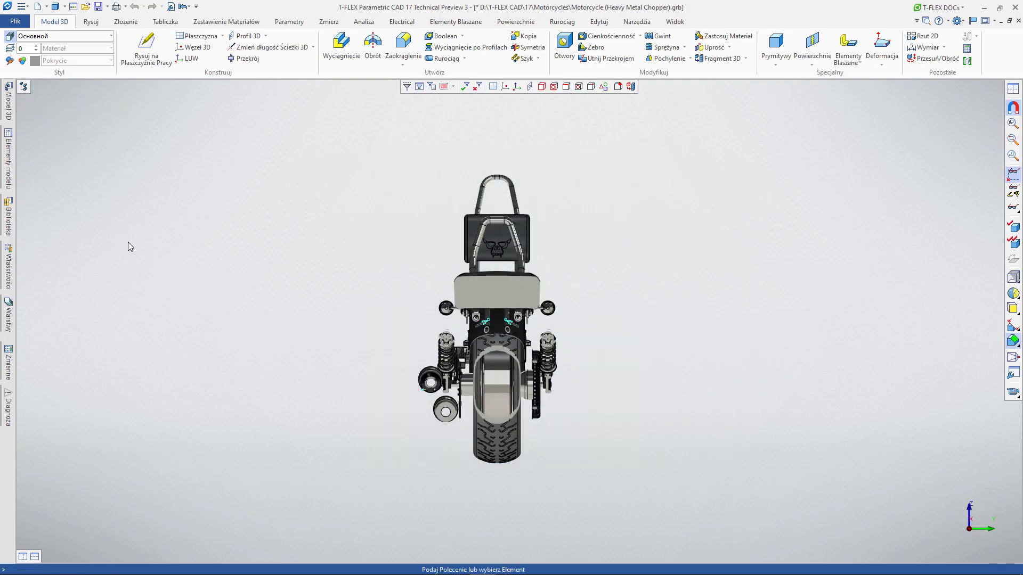
pyautogui.moveTo(359, 417); pyautogui.dragTo(405, 373, button='middle')
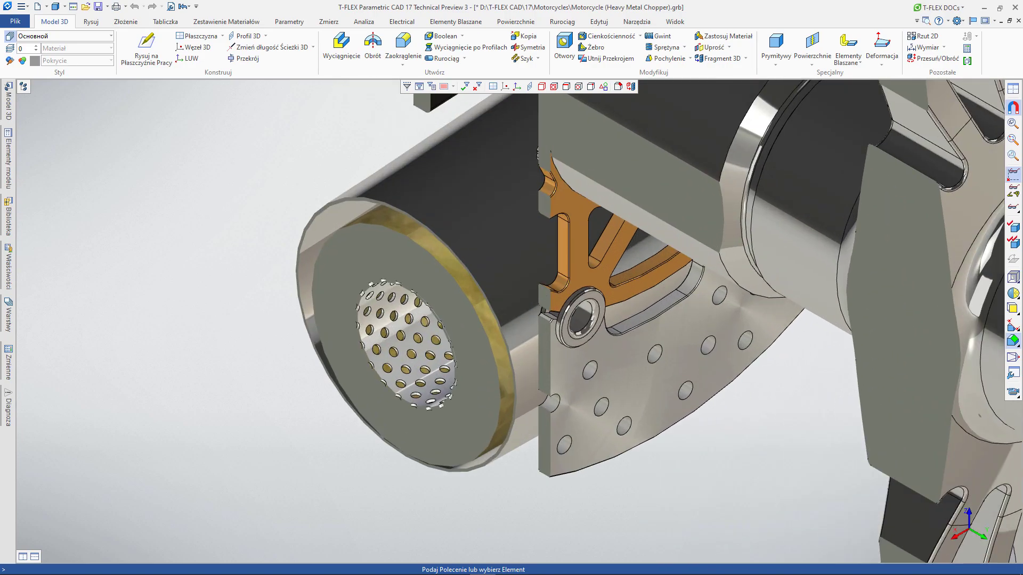
pyautogui.click(1012, 340)
pyautogui.click(999, 344)
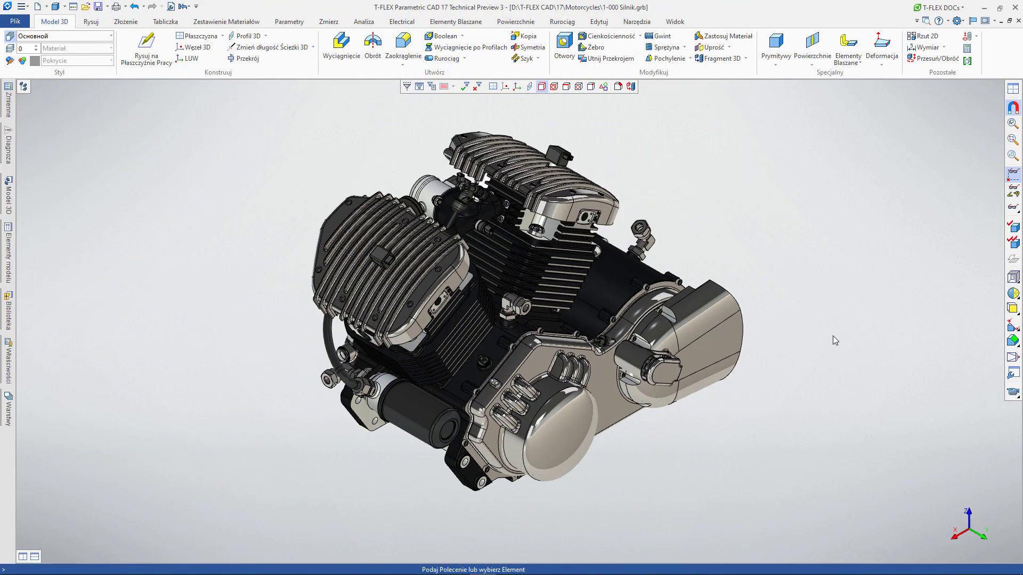
# - Cut the engine with front, right, then top-view planes, raising the horizontal cut to the cylinder heads
pyautogui.click(1012, 341)
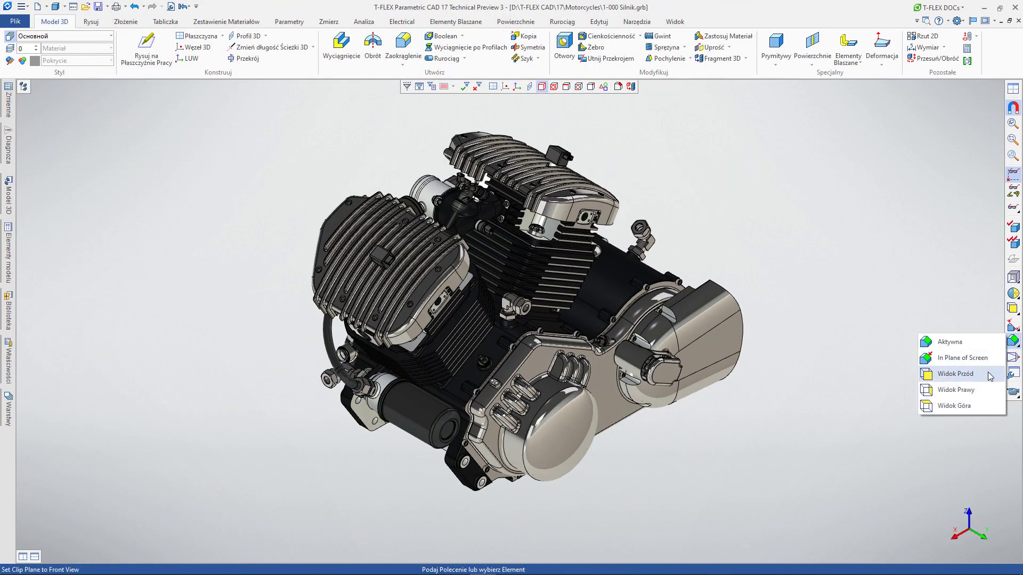
pyautogui.click(989, 376)
pyautogui.click(1013, 341)
pyautogui.click(989, 393)
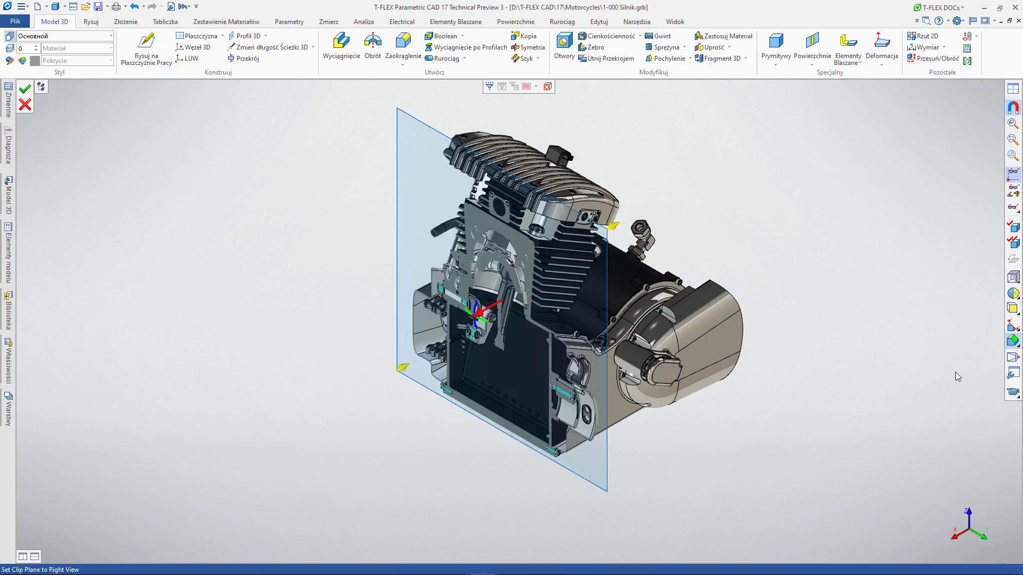
pyautogui.click(1012, 341)
pyautogui.click(972, 409)
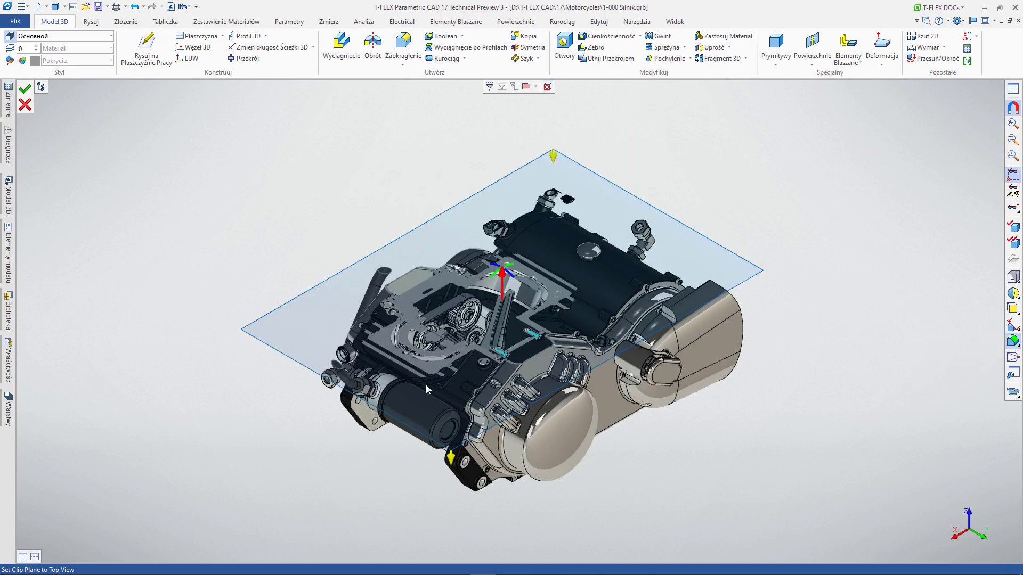
pyautogui.moveTo(501, 276)
pyautogui.mouseDown()
pyautogui.moveTo(482, 246)
pyautogui.moveTo(510, 254)
pyautogui.moveTo(501, 254)
pyautogui.mouseUp()
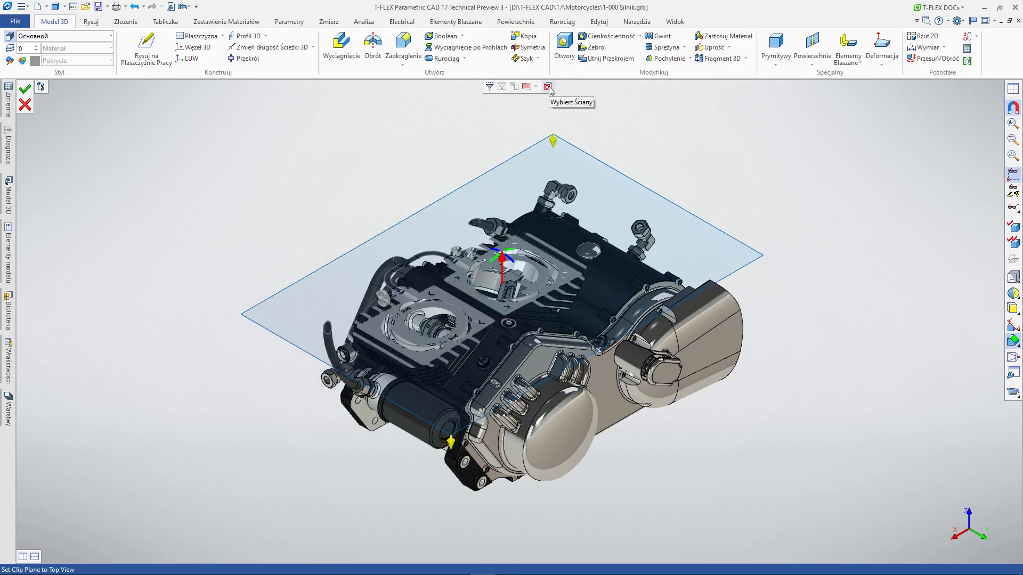
# - Align the clip plane to the cylinder top face and push it deeper through cylinder and gearbox
pyautogui.click(615, 389)
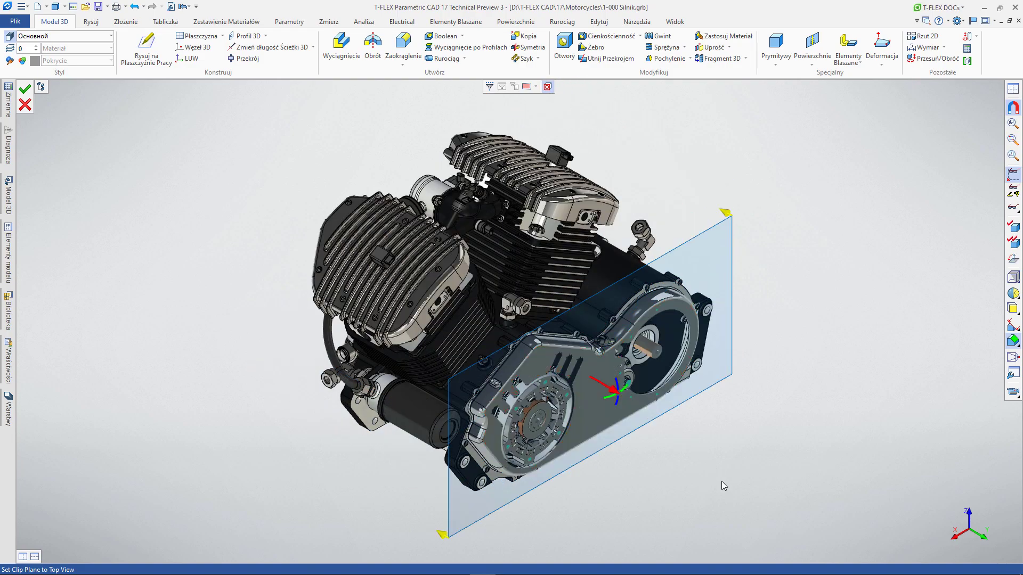
pyautogui.click(547, 268)
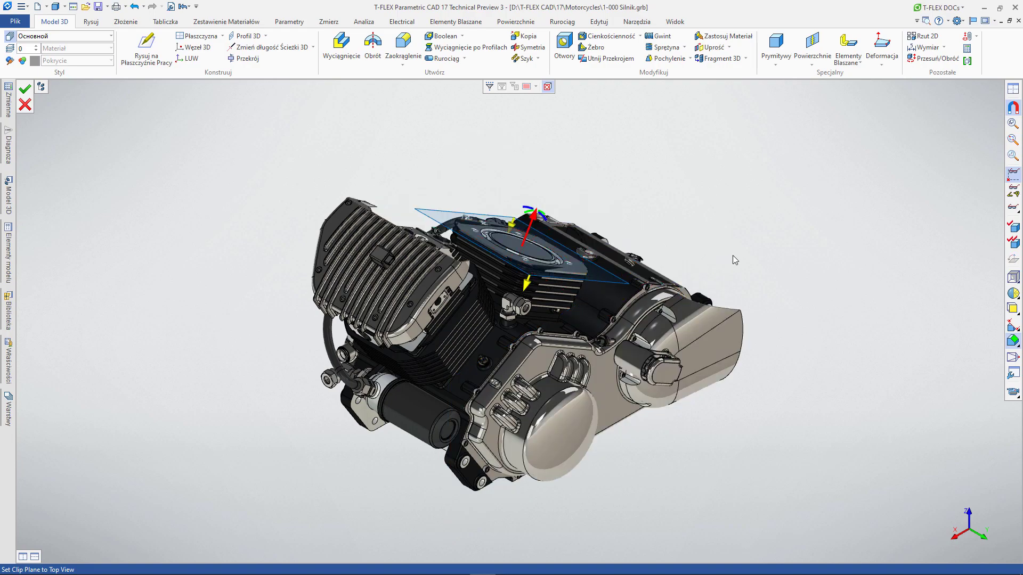
pyautogui.press('t')
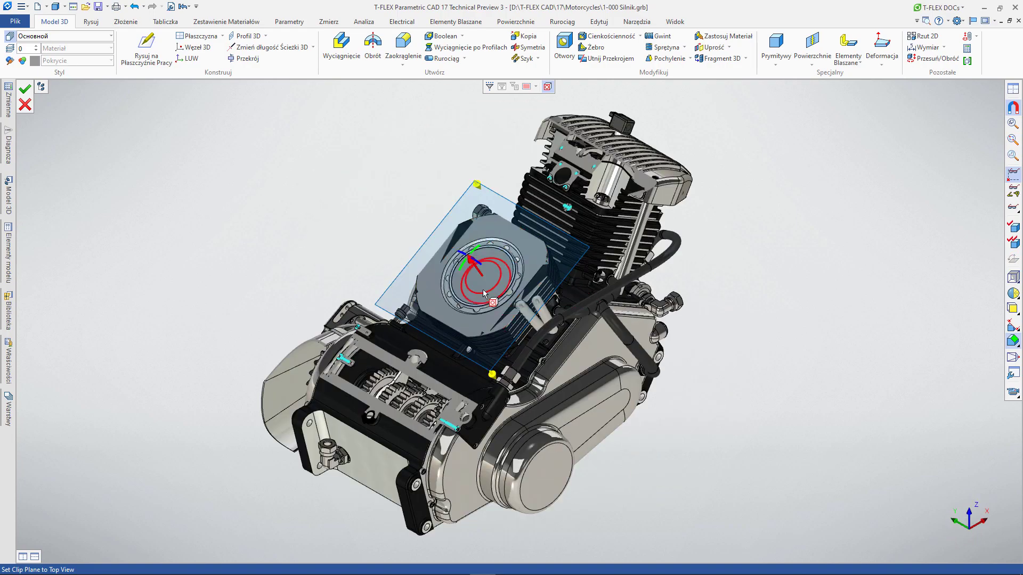
pyautogui.moveTo(469, 260); pyautogui.dragTo(477, 279)
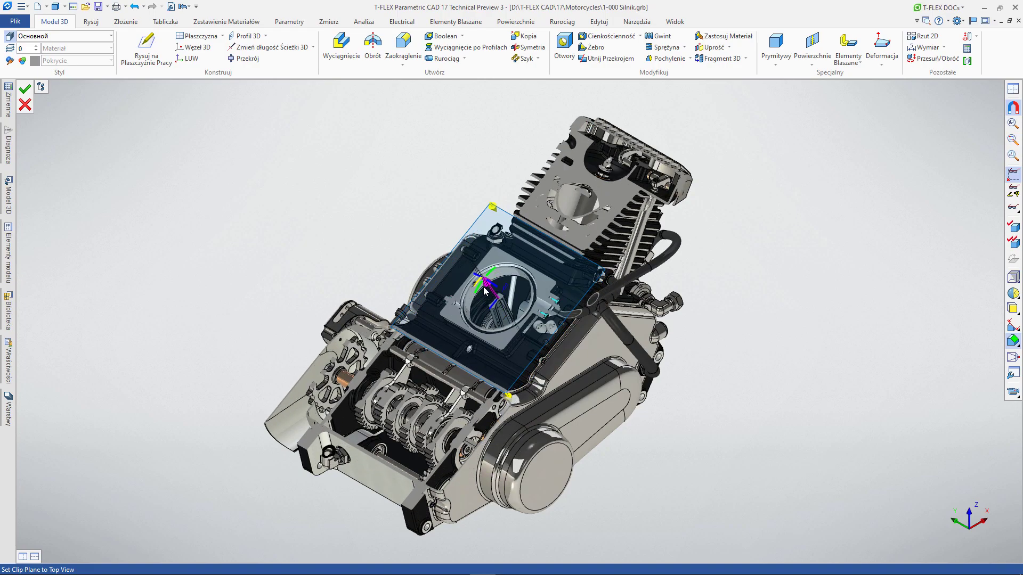
pyautogui.click(1012, 341)
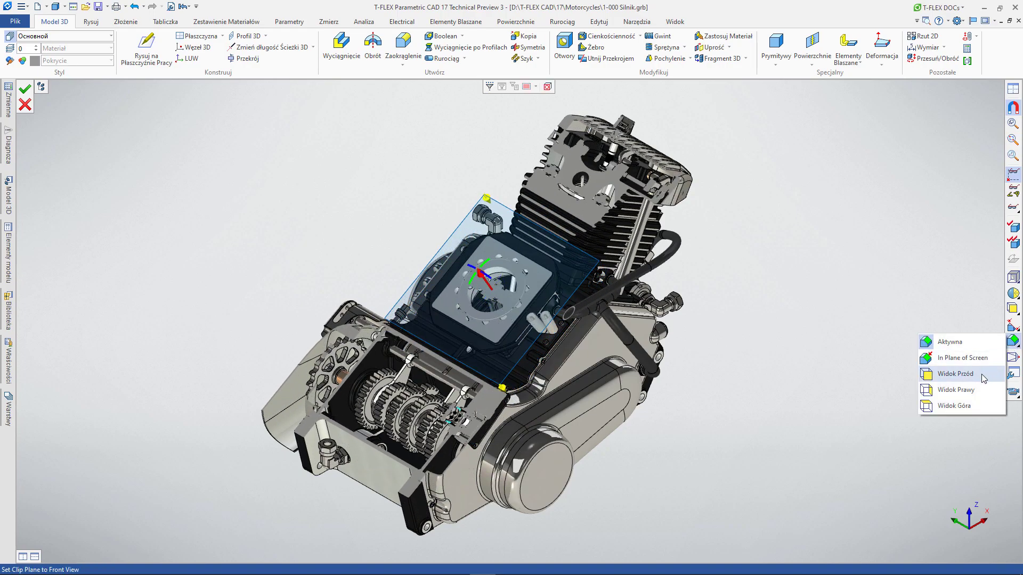
# - Keep a front-view section of the engine and round the bracket edge with a radius-1 fillet
pyautogui.click(940, 377)
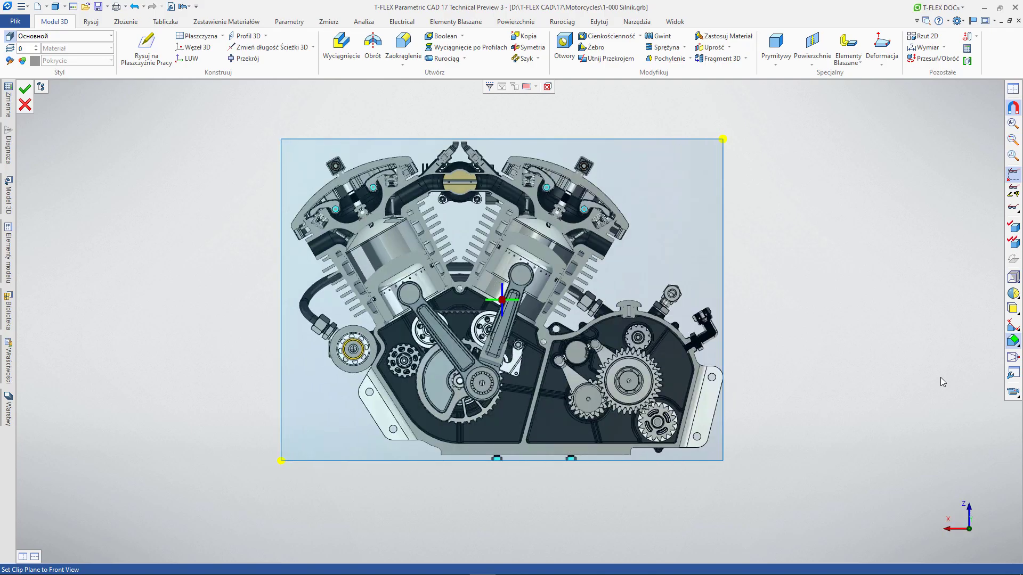
pyautogui.click(25, 89)
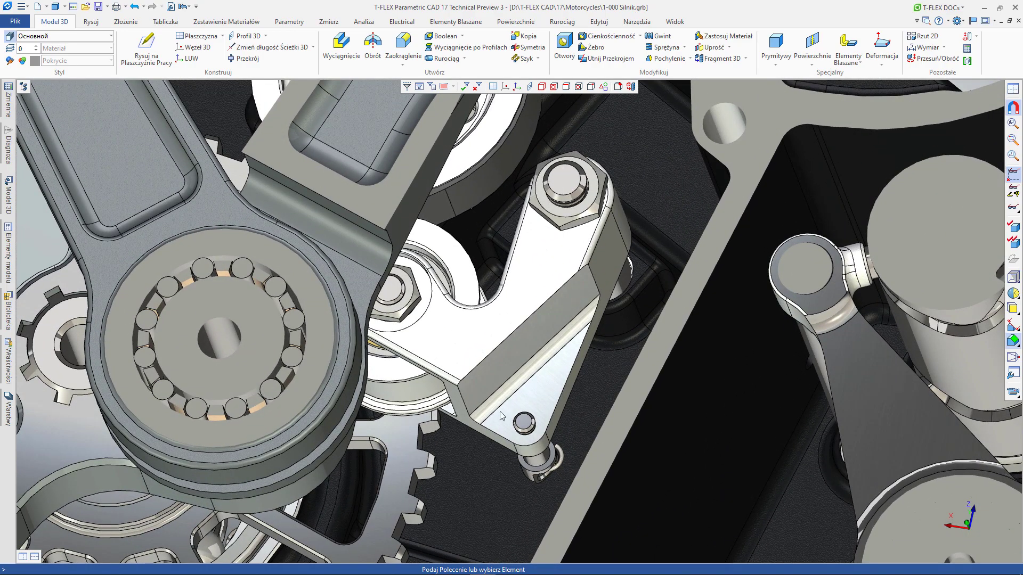
pyautogui.click(403, 44)
pyautogui.click(525, 320)
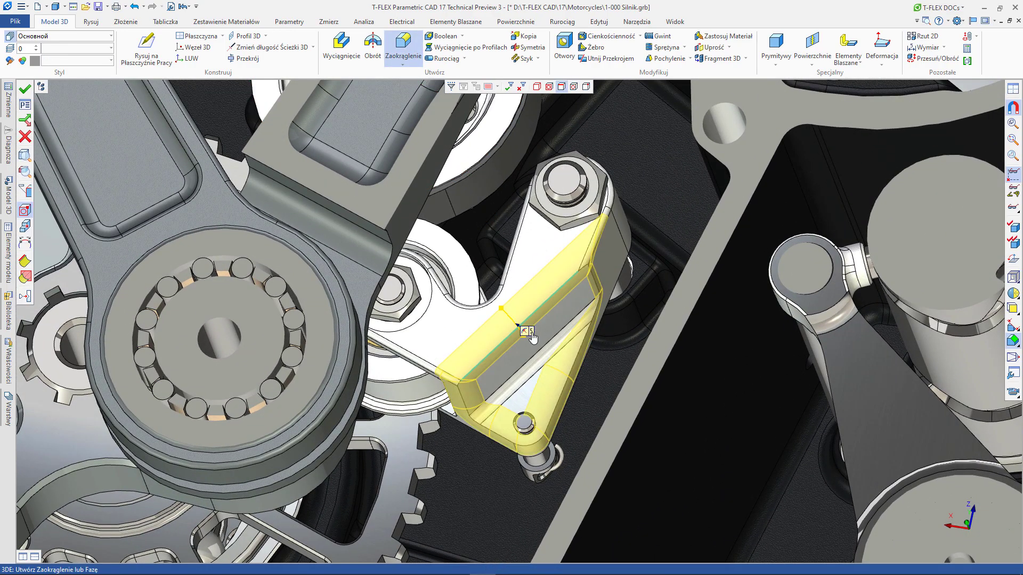
pyautogui.write('1')
pyautogui.press('Return')
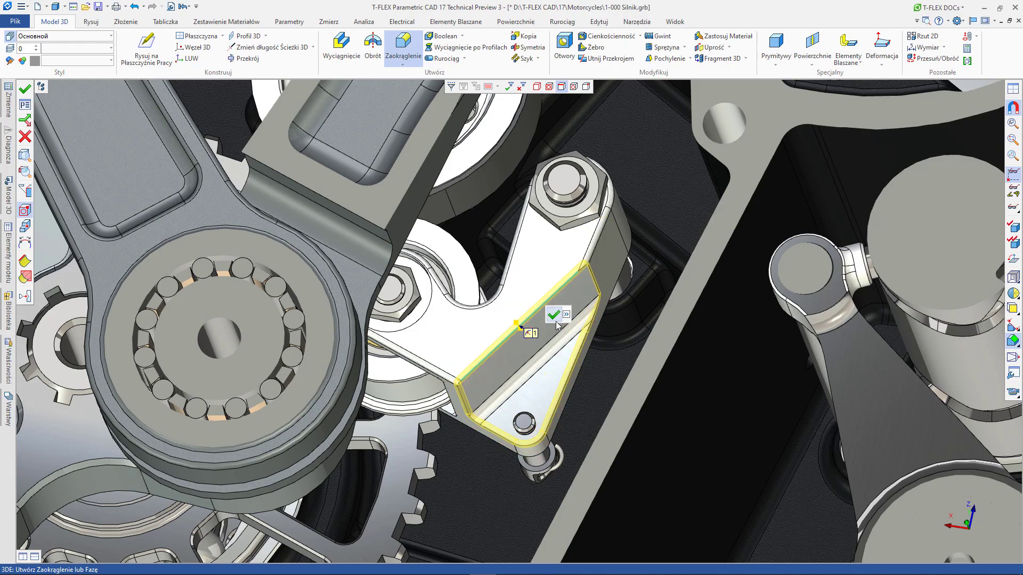
pyautogui.click(554, 317)
# - End the fillet, fit the engine in an isometric view, then orbit and zoom around the gears
pyautogui.press('Escape')
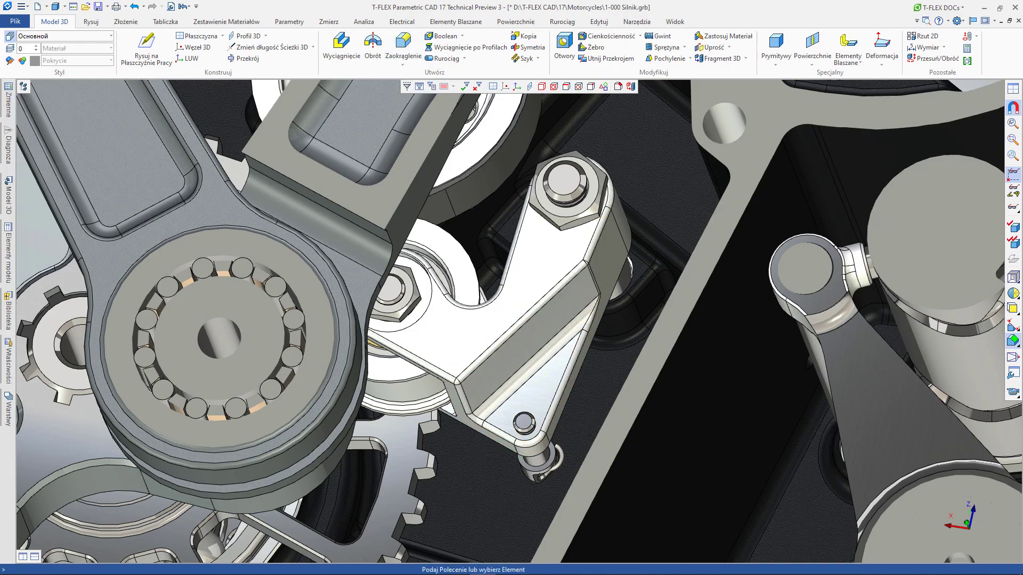
pyautogui.press('Home')
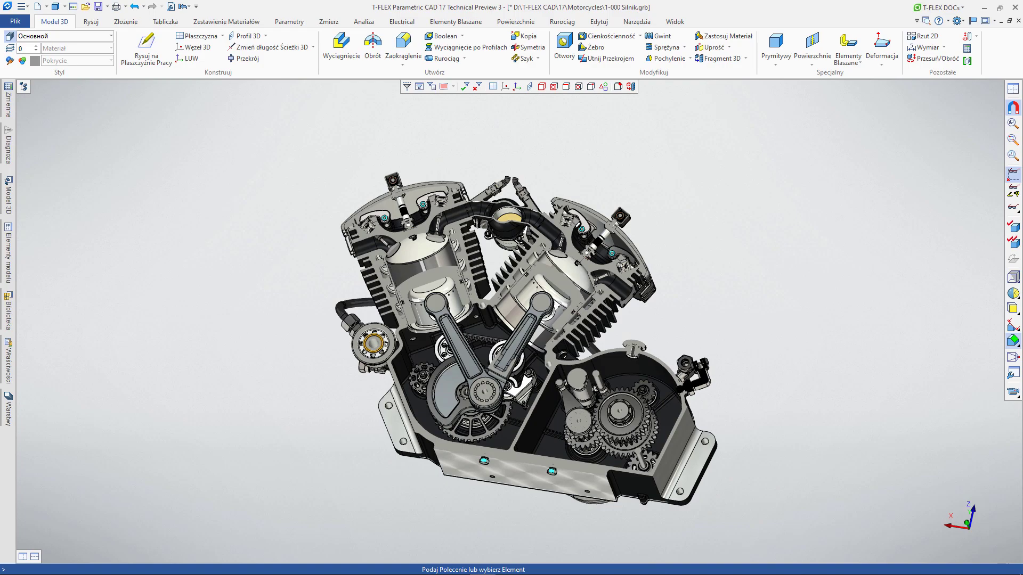
pyautogui.hotkey('ctrl', 'Home')
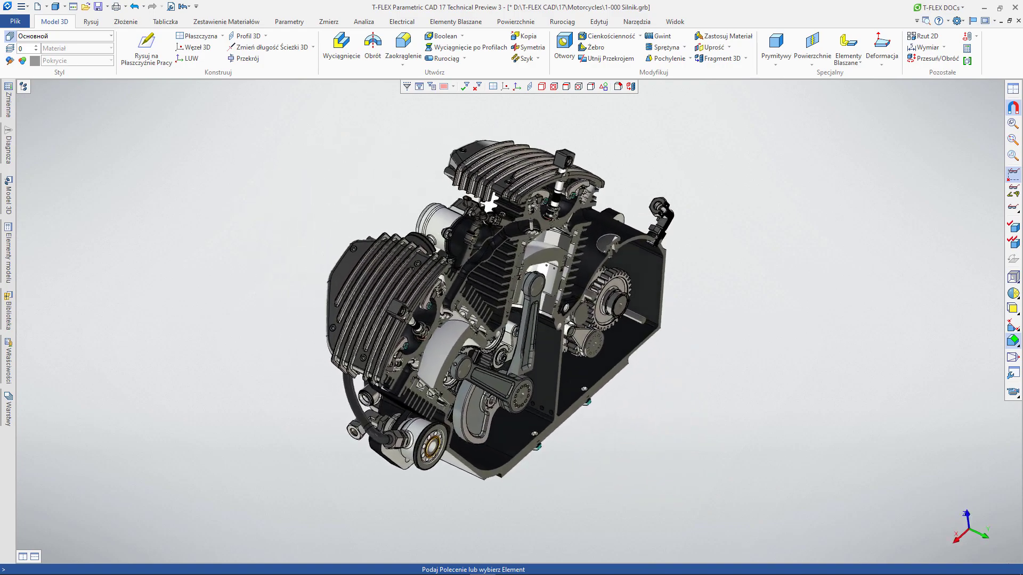
pyautogui.moveTo(807, 448)
pyautogui.mouseDown(button='middle')
pyautogui.moveTo(669, 405)
pyautogui.moveTo(892, 474)
pyautogui.mouseUp(button='middle')
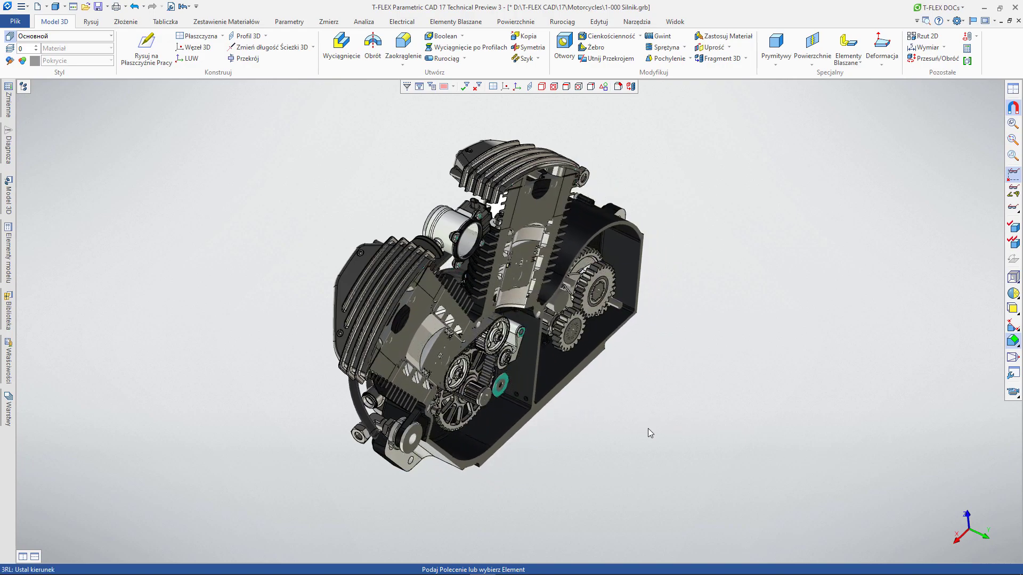
pyautogui.scroll(5, 648, 429)
pyautogui.scroll(3, 370, 315)
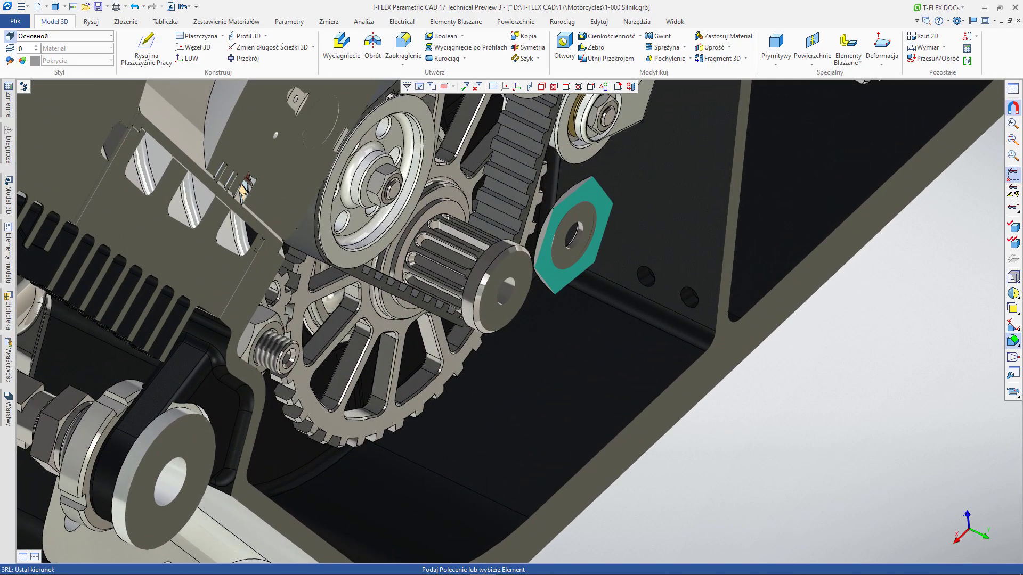
pyautogui.scroll(-2, 387, 516)
pyautogui.scroll(-2, 386, 516)
pyautogui.scroll(-2, 387, 516)
pyautogui.scroll(-1, 387, 516)
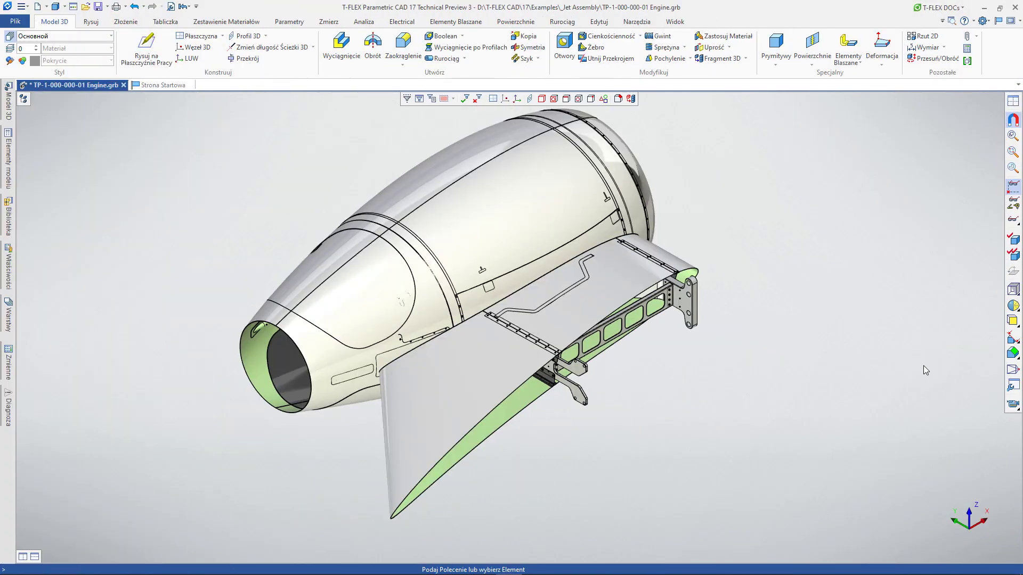
# - Cut the jet engine with a top-view plane, flip the kept side twice, and raise the cut
pyautogui.click(1013, 353)
pyautogui.click(972, 419)
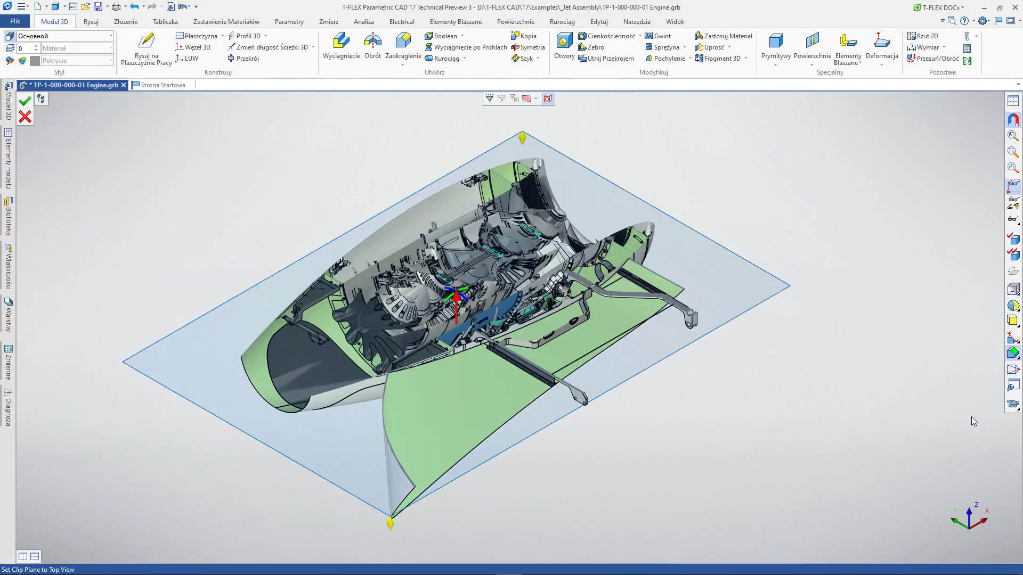
pyautogui.click(388, 528)
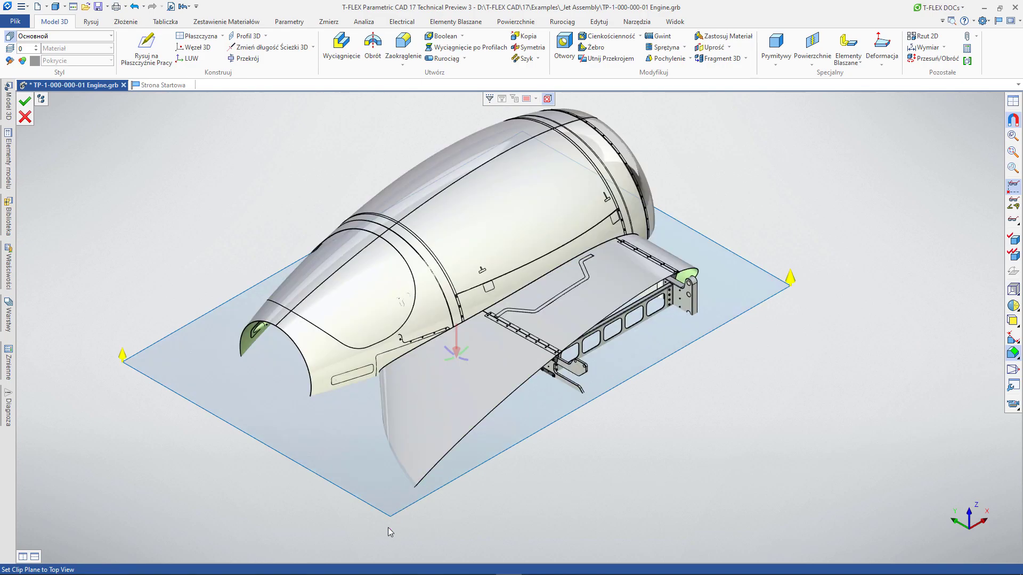
pyautogui.click(790, 278)
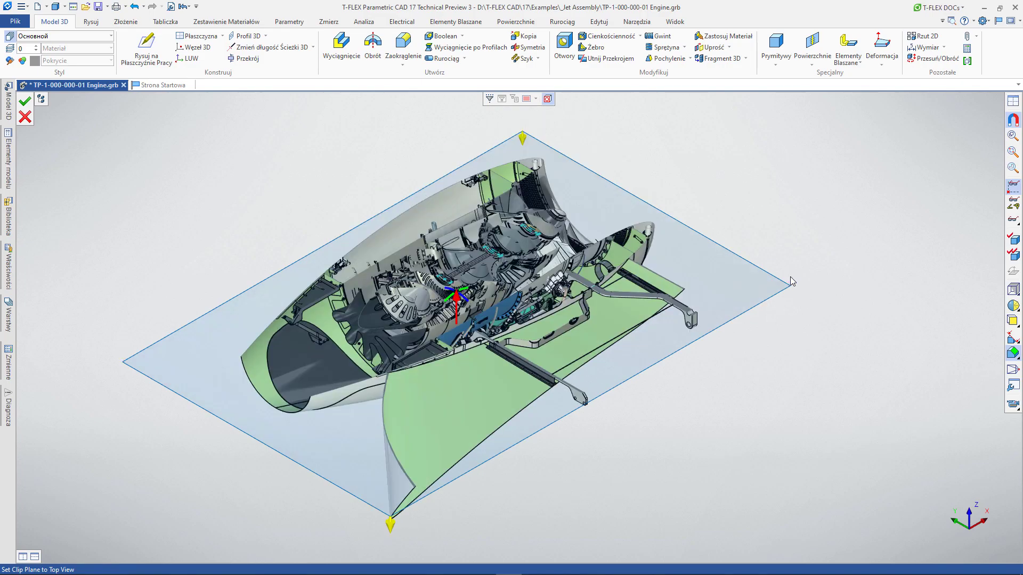
pyautogui.moveTo(456, 300); pyautogui.dragTo(463, 261)
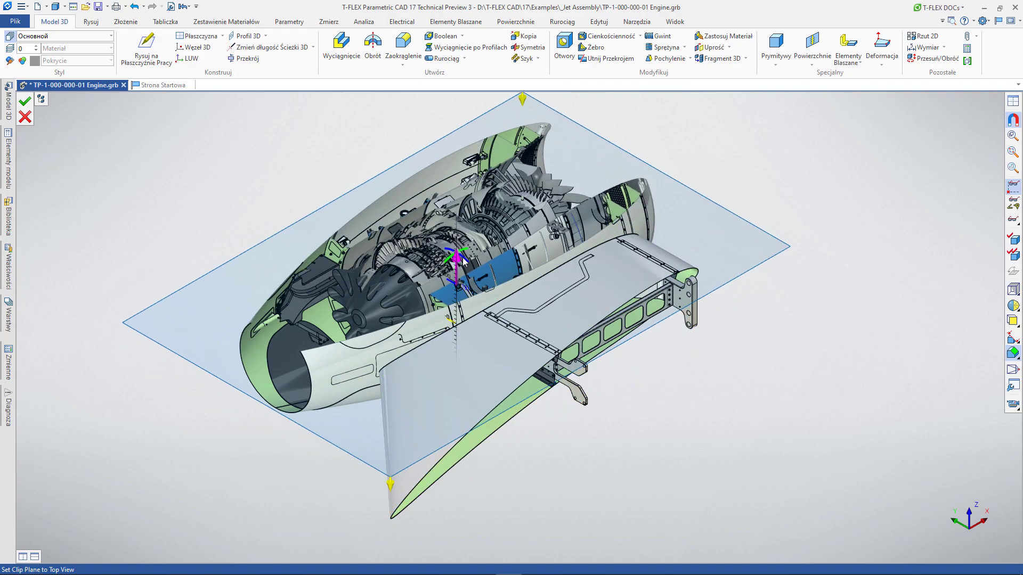
# - Align the clip plane to the wing rib, then the pylon frame, sliding it through the engine internals
pyautogui.click(646, 319)
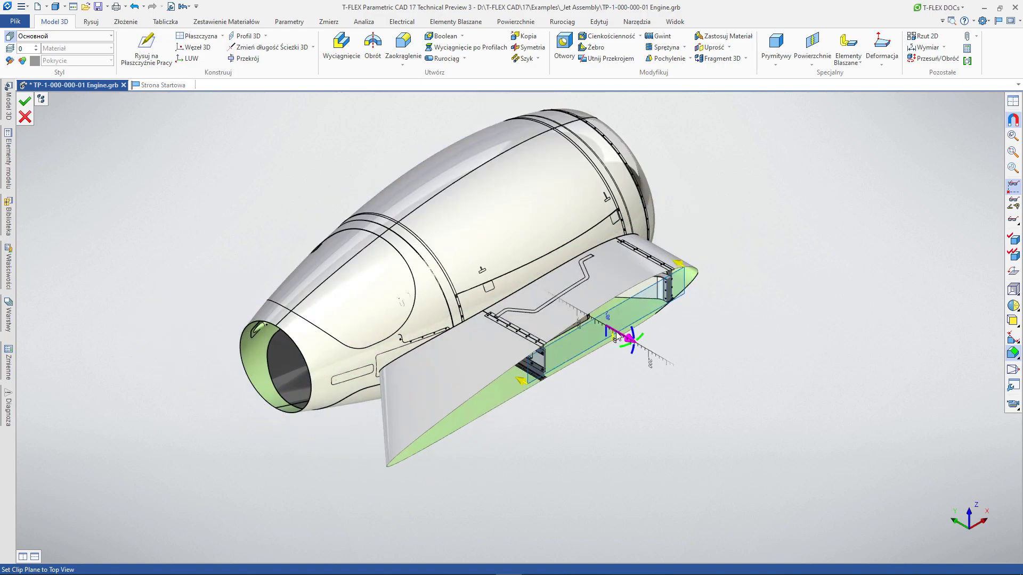
pyautogui.moveTo(633, 343); pyautogui.dragTo(575, 323)
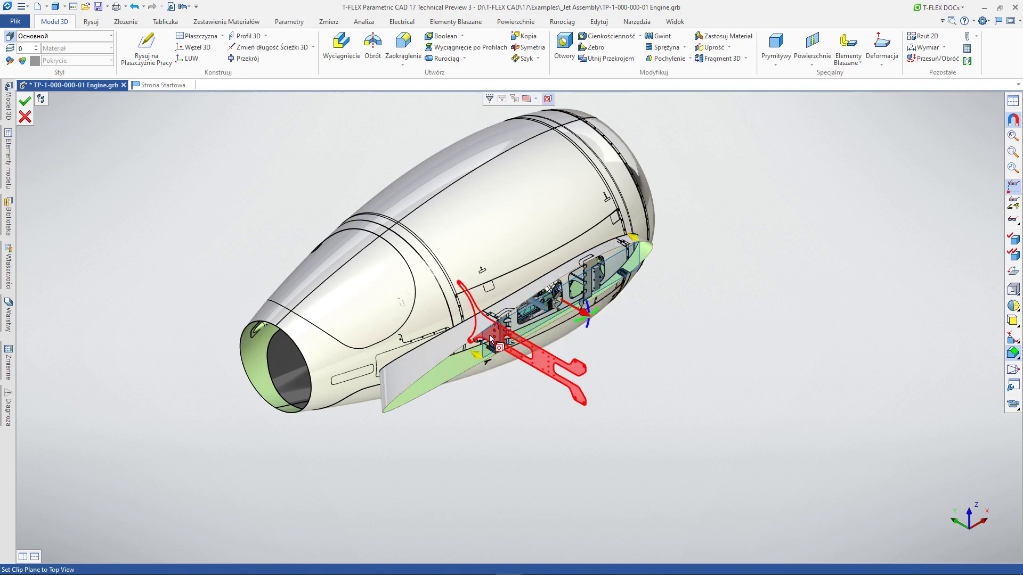
pyautogui.click(477, 449)
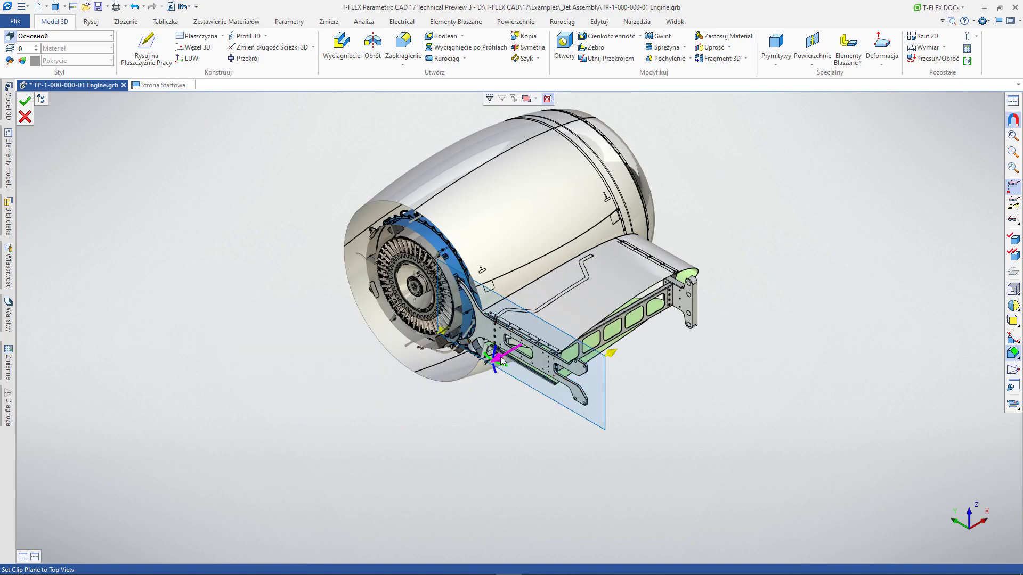
pyautogui.moveTo(500, 356)
pyautogui.mouseDown()
pyautogui.moveTo(425, 393)
pyautogui.moveTo(584, 314)
pyautogui.mouseUp()
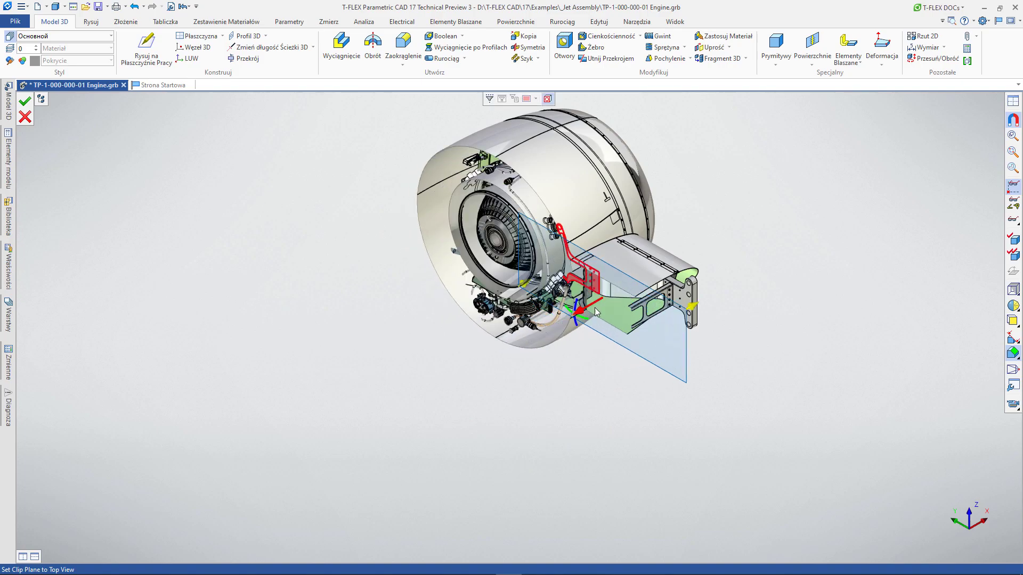
# - Finish the clip plane, zoom into the cut nacelle, turn off the section, and fit the engine in view
pyautogui.press('Return')
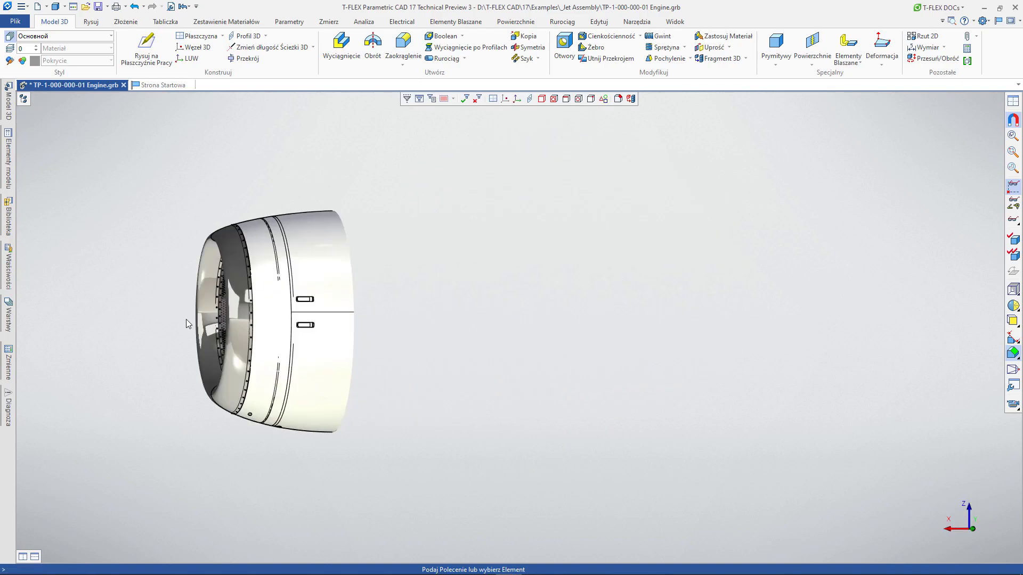
pyautogui.scroll(5, 402, 342)
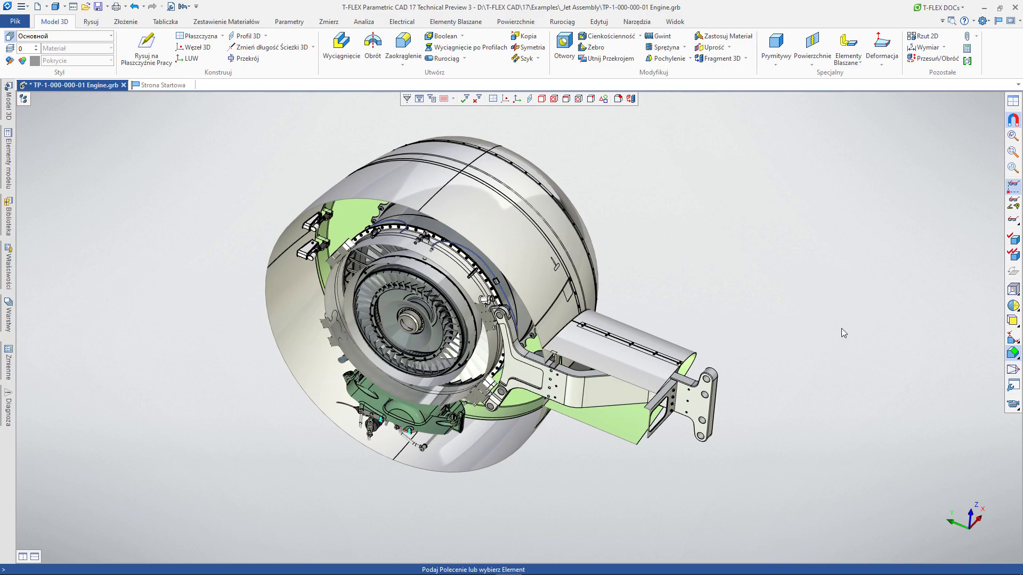
pyautogui.rightClick(918, 346)
pyautogui.click(967, 357)
pyautogui.click(1004, 185)
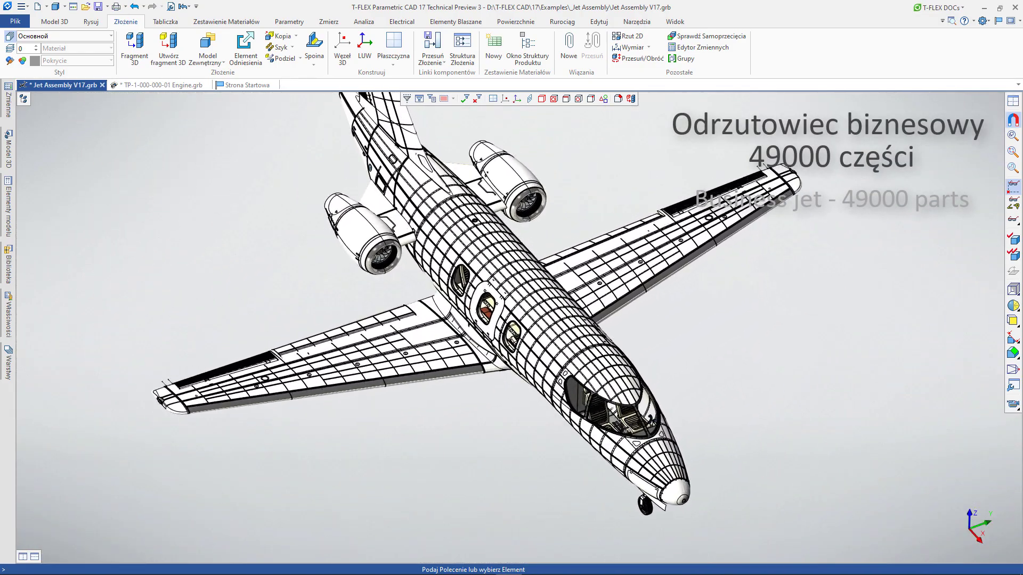
# - Cut the business jet with a clip plane reoriented to the right view across the fuselage
pyautogui.click(1013, 352)
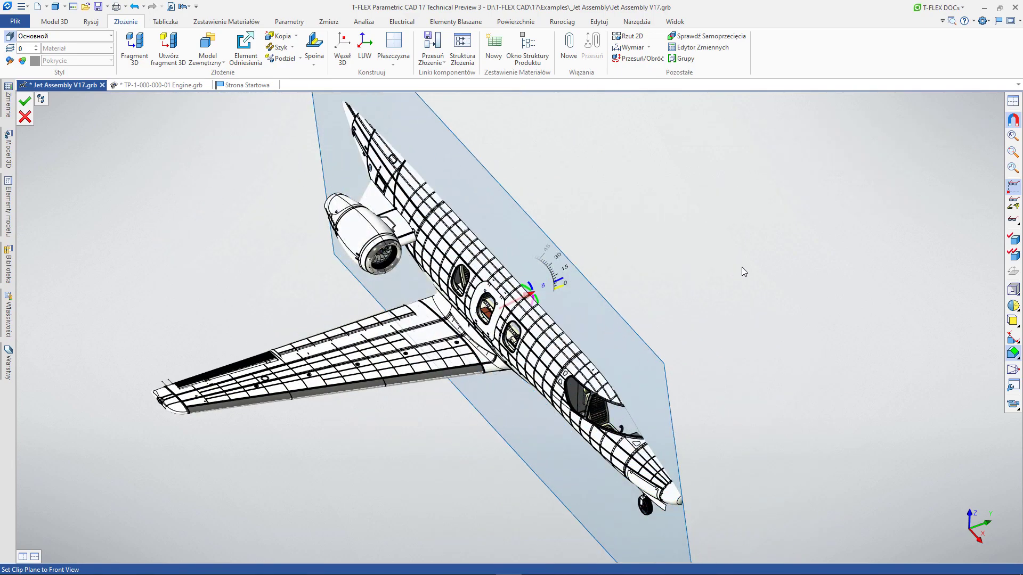
pyautogui.click(1012, 356)
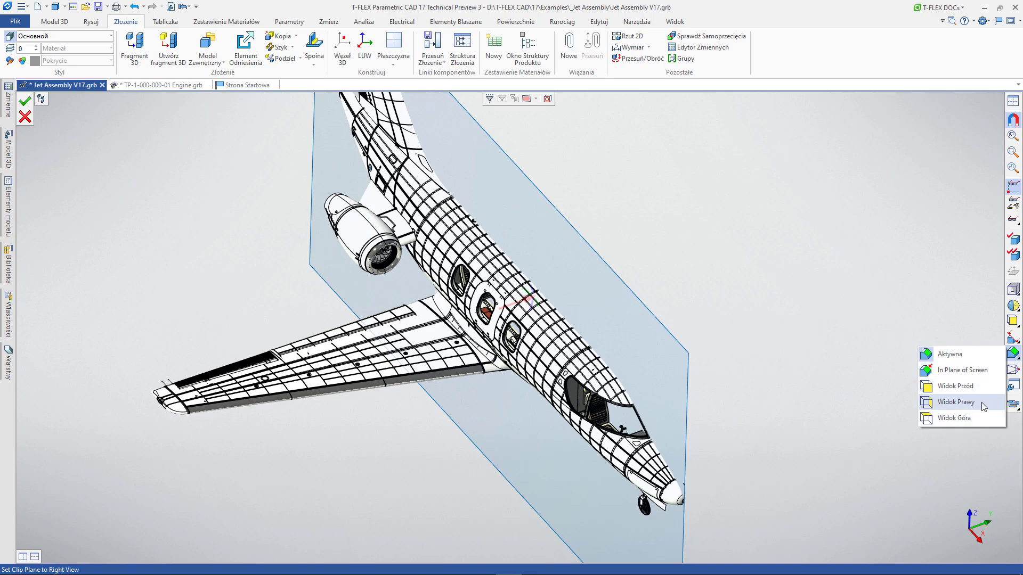
pyautogui.click(981, 402)
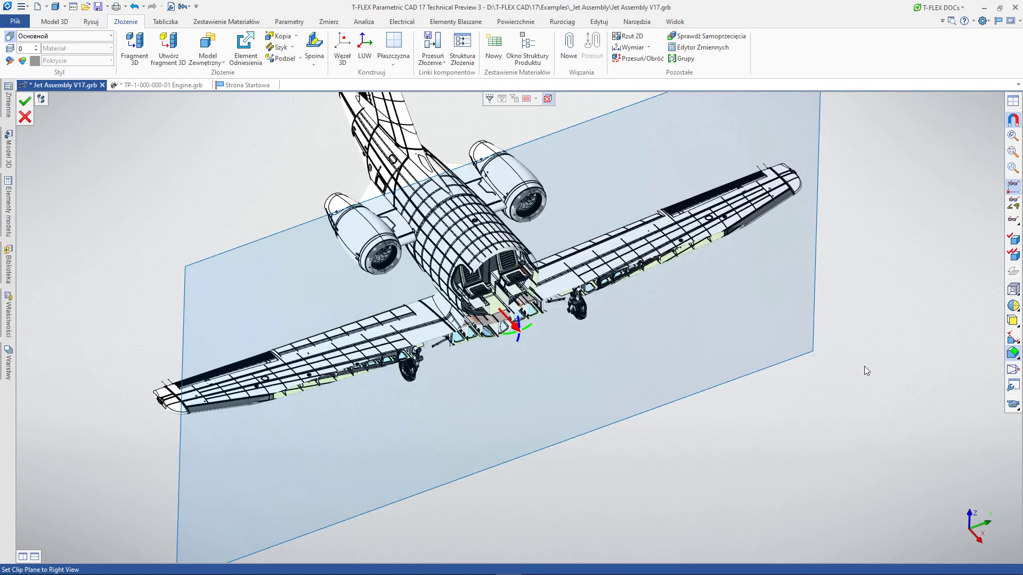
# - Cut the jet horizontally from the top view, moving the plane through nose, engines and cabin
pyautogui.click(1011, 354)
pyautogui.click(977, 417)
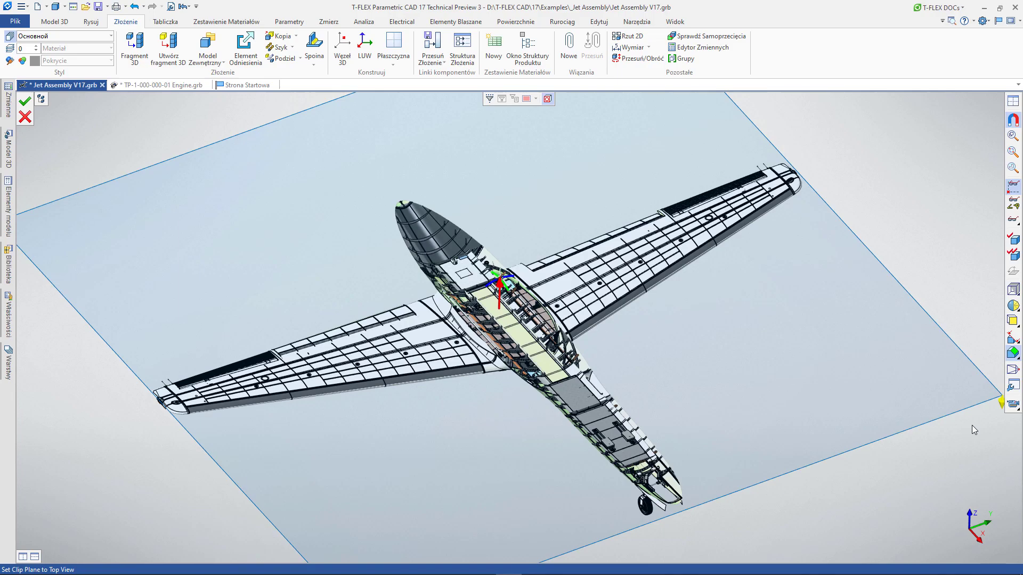
pyautogui.moveTo(499, 285); pyautogui.dragTo(503, 255)
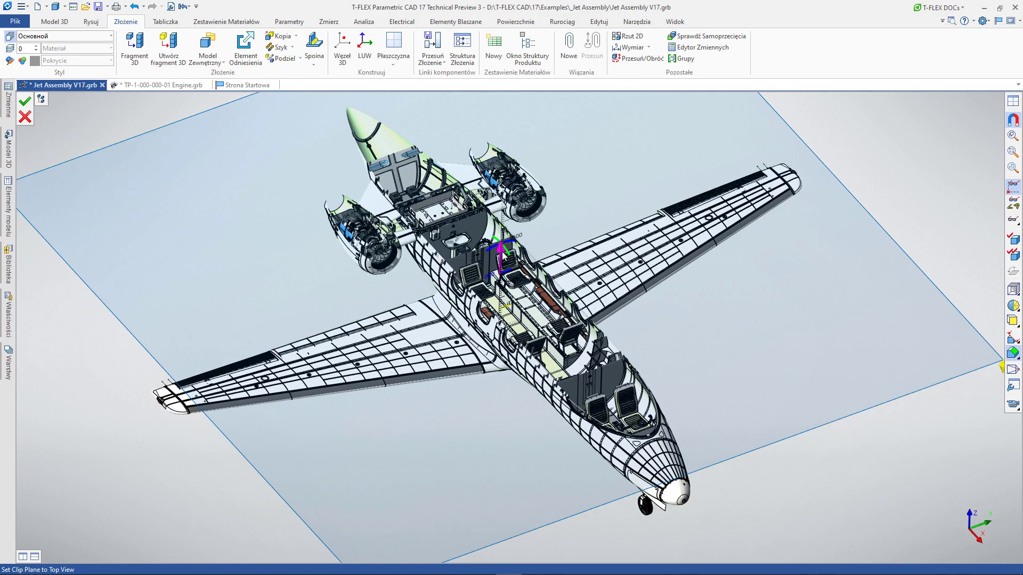
pyautogui.moveTo(504, 254); pyautogui.dragTo(555, 113)
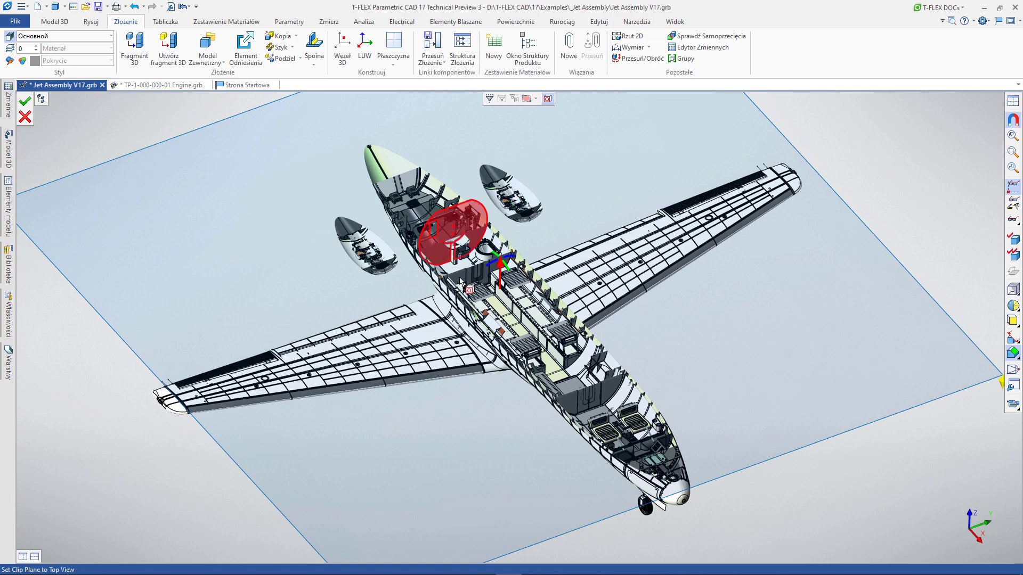
# - Align the clip plane to picked components, ending at a rear fuselage bulkhead with a doorway
pyautogui.click(462, 282)
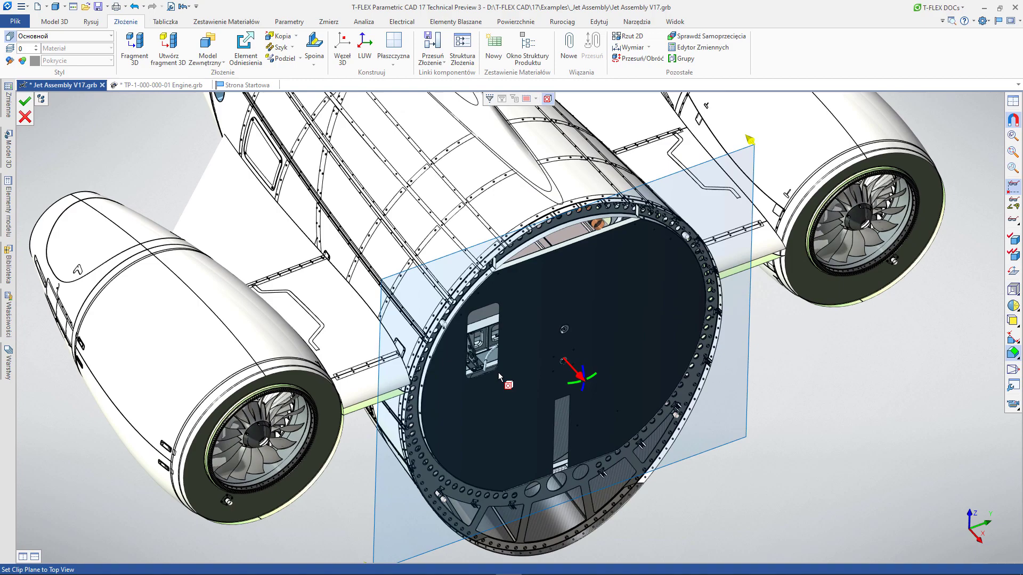
pyautogui.click(498, 375)
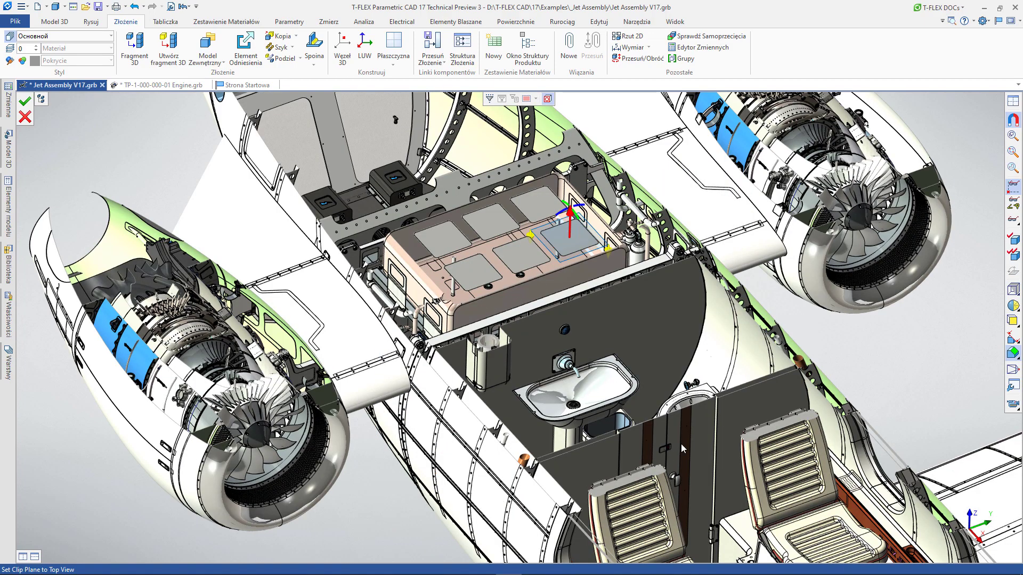
pyautogui.click(735, 419)
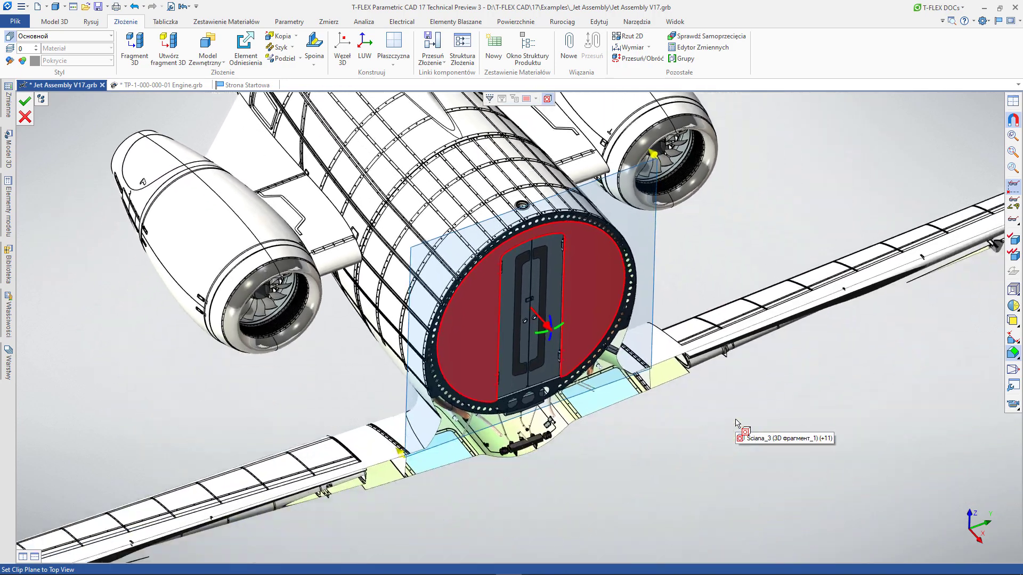